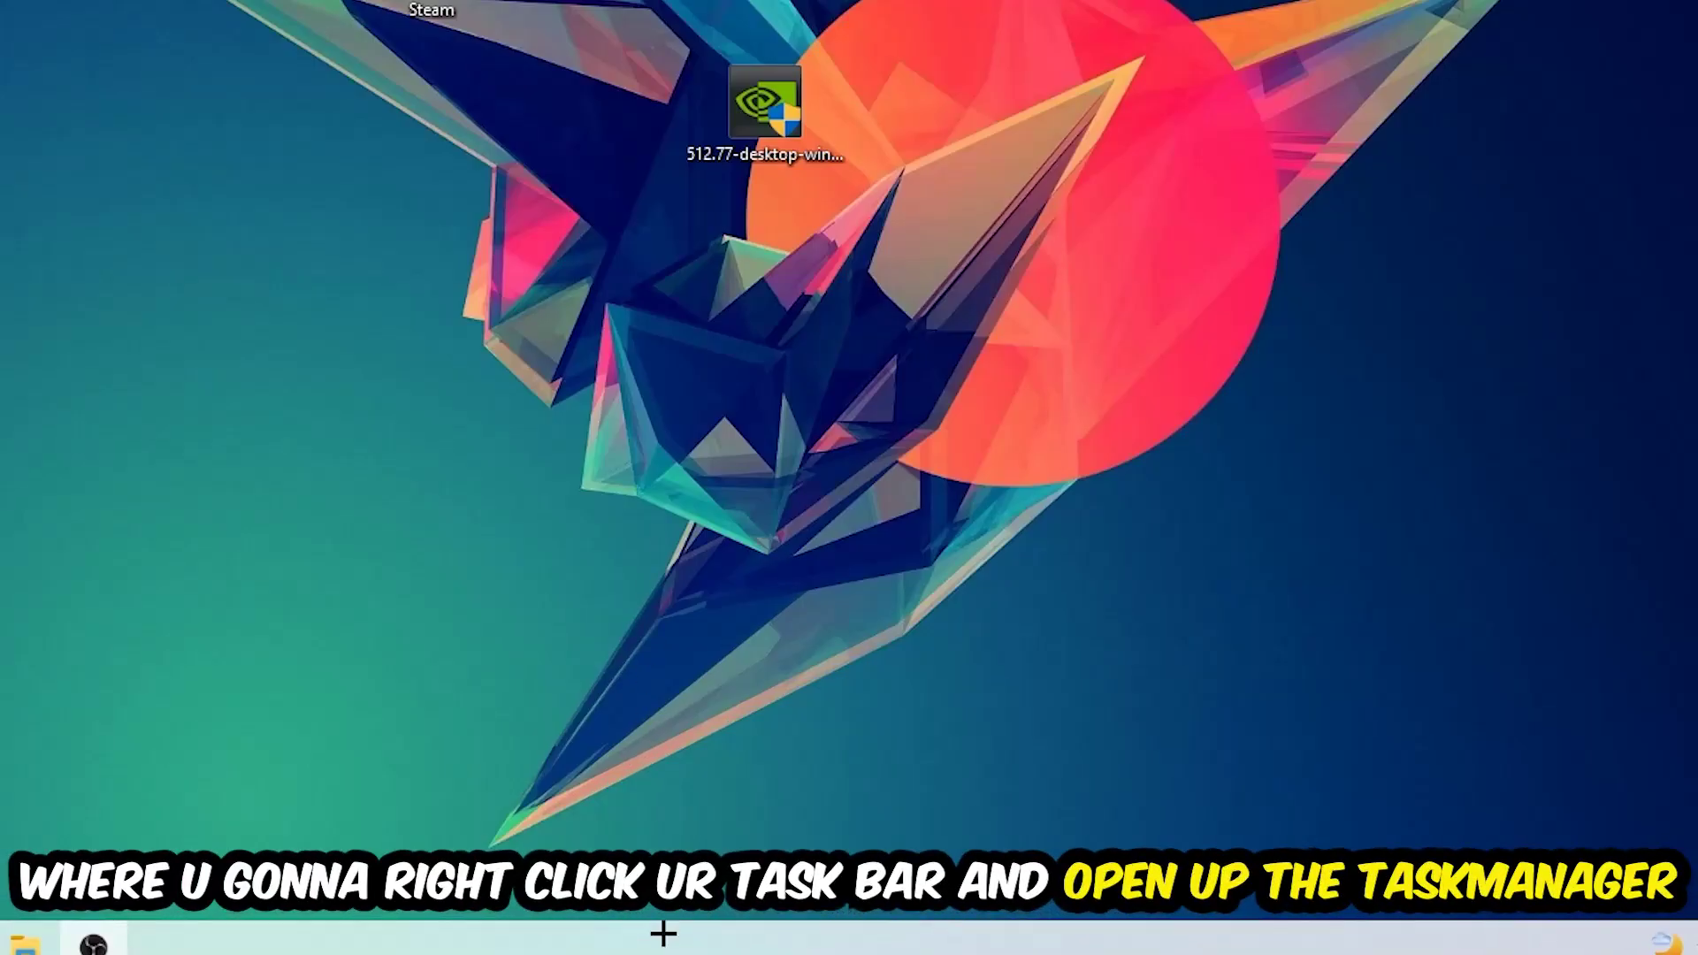
- Review processes in Task Manager ranked by CPU then GPU, noting OBS Studio as heaviest GPU user
right_click(664, 932)
click(696, 839)
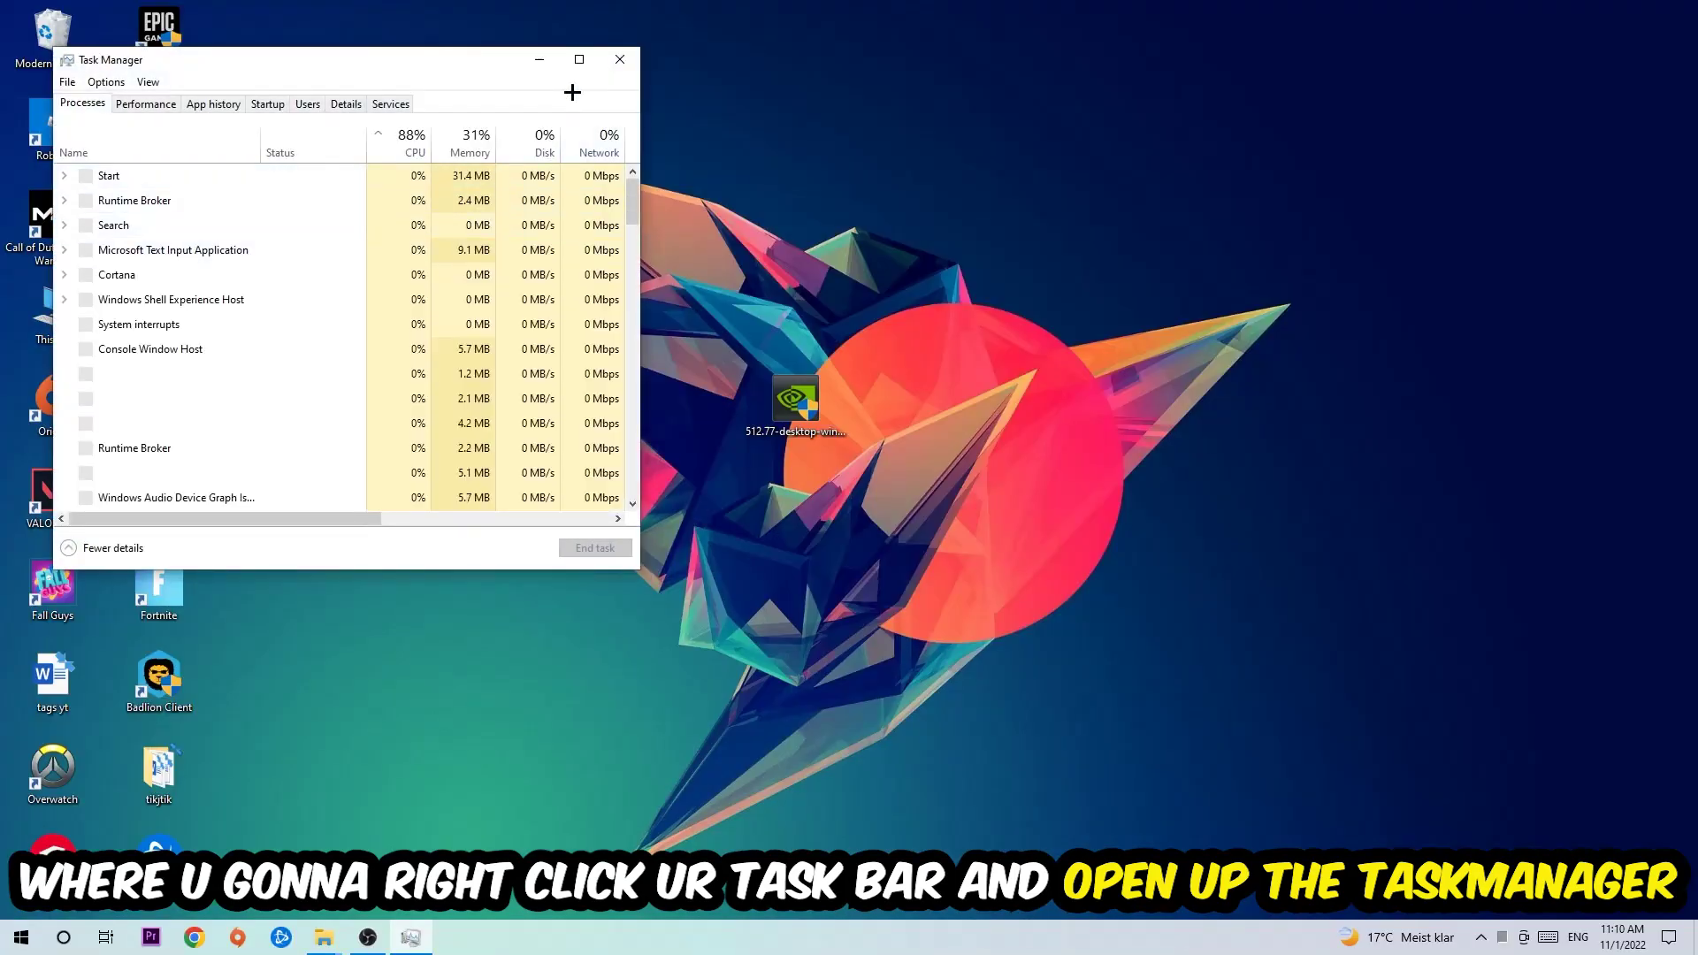
key(super+Up)
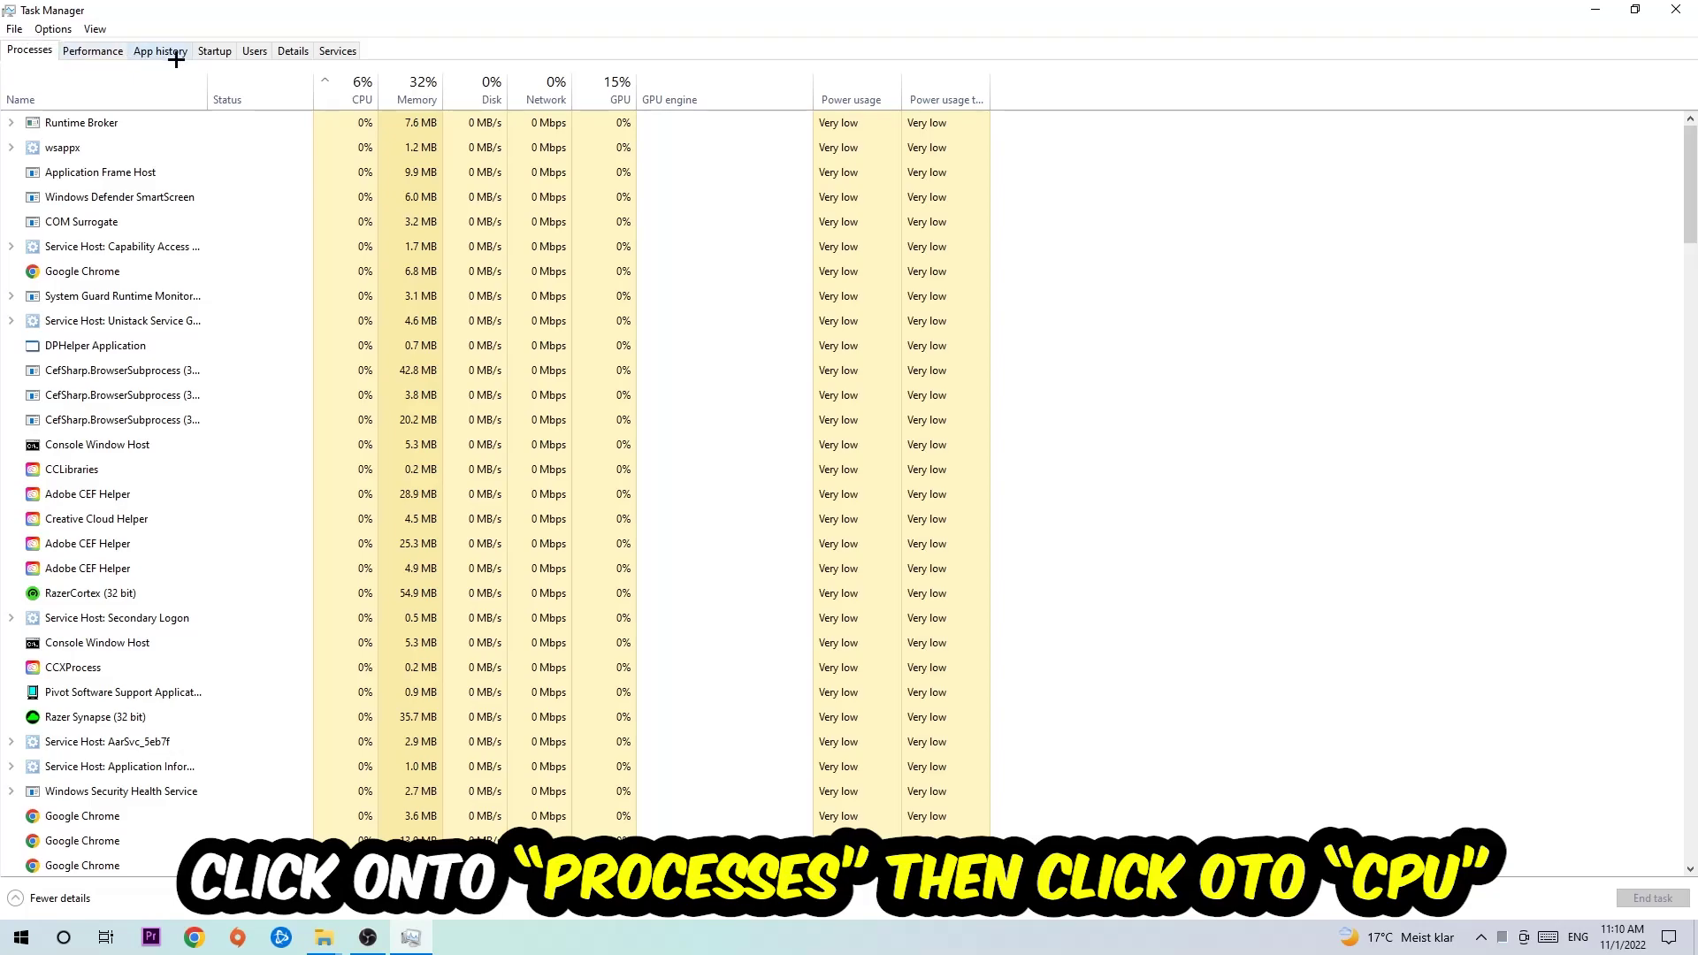
click(361, 88)
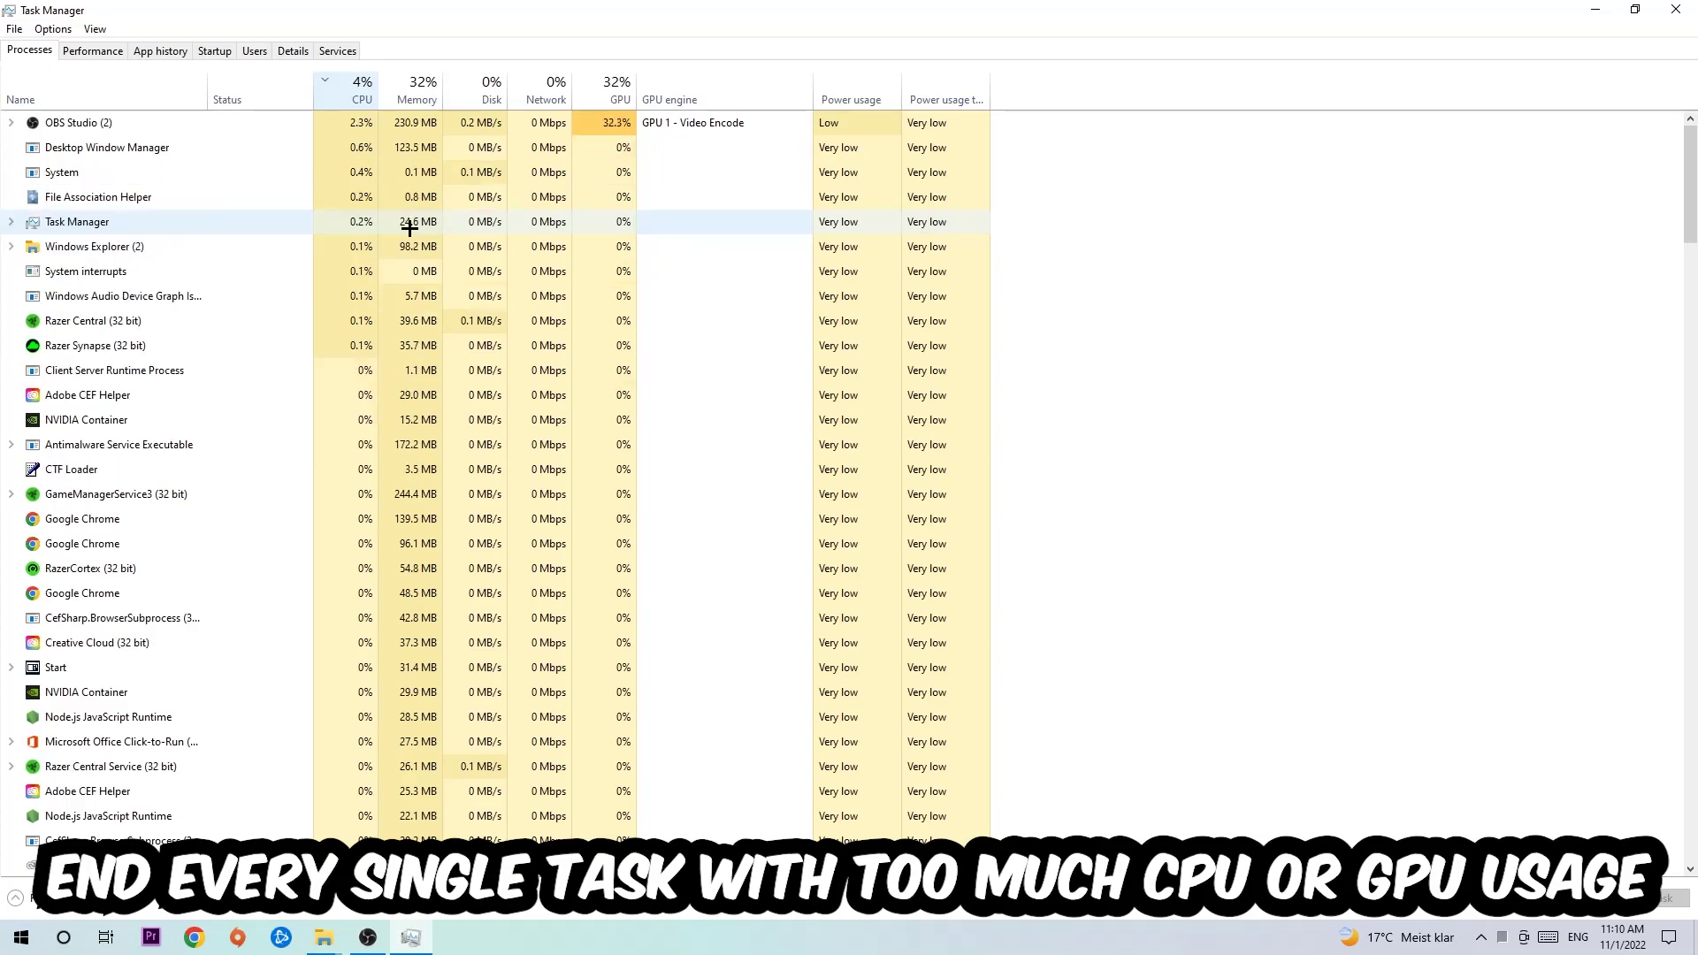
click(596, 88)
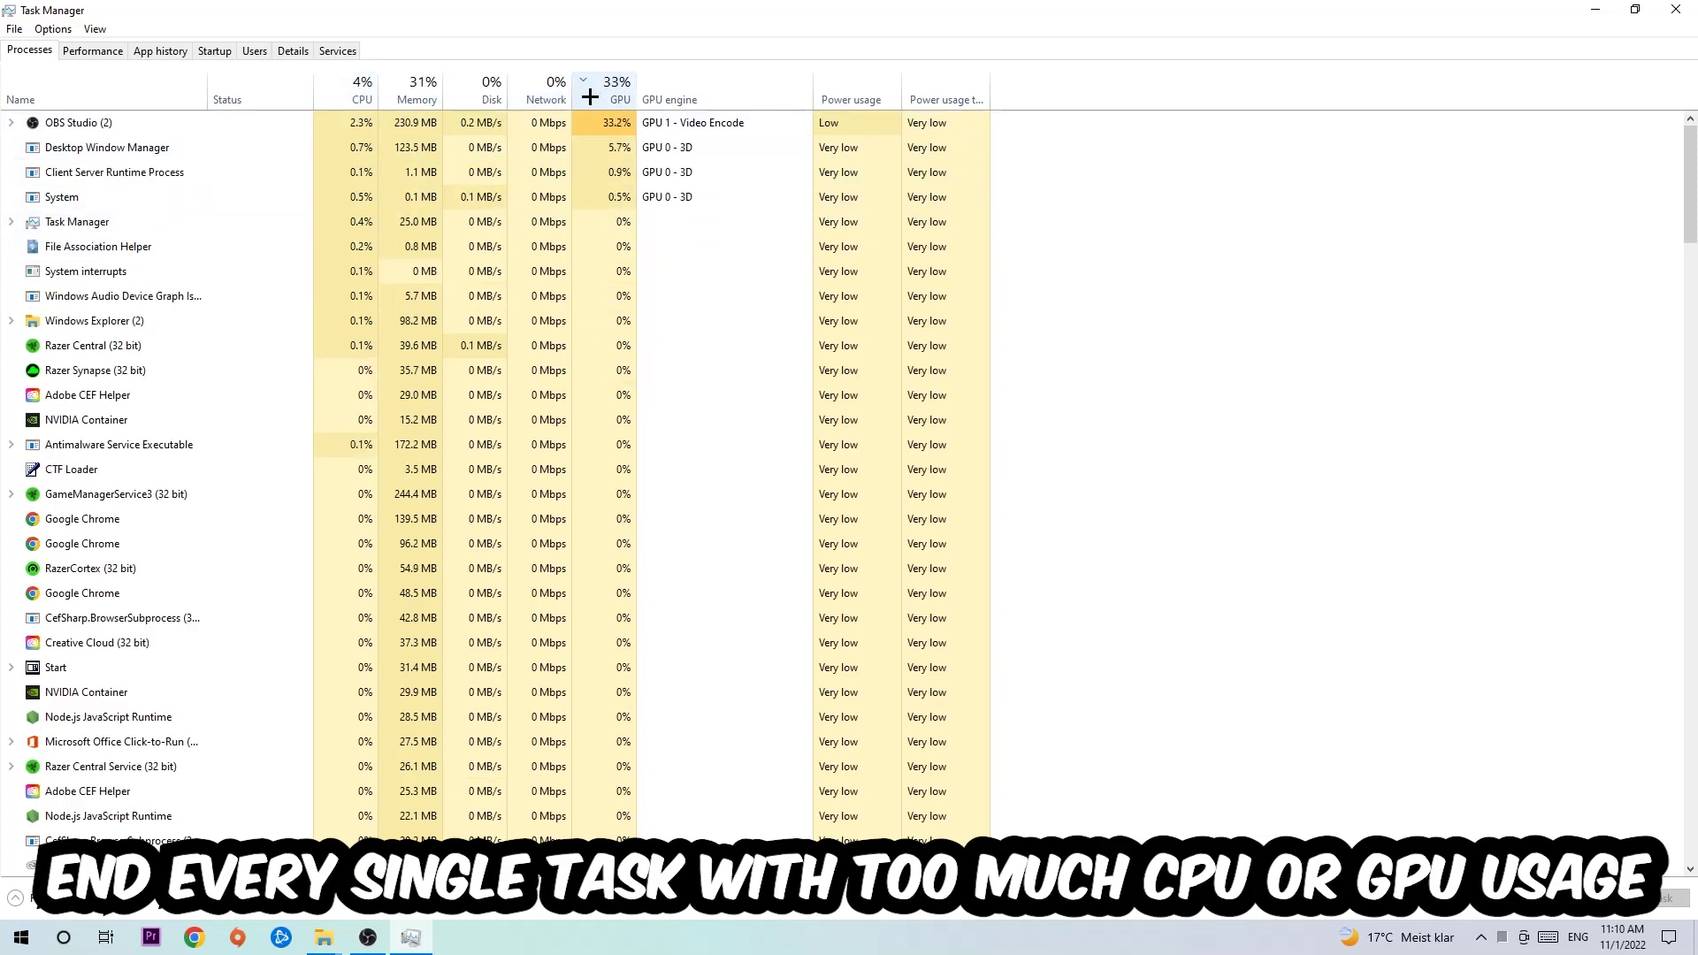
click(607, 122)
click(1674, 10)
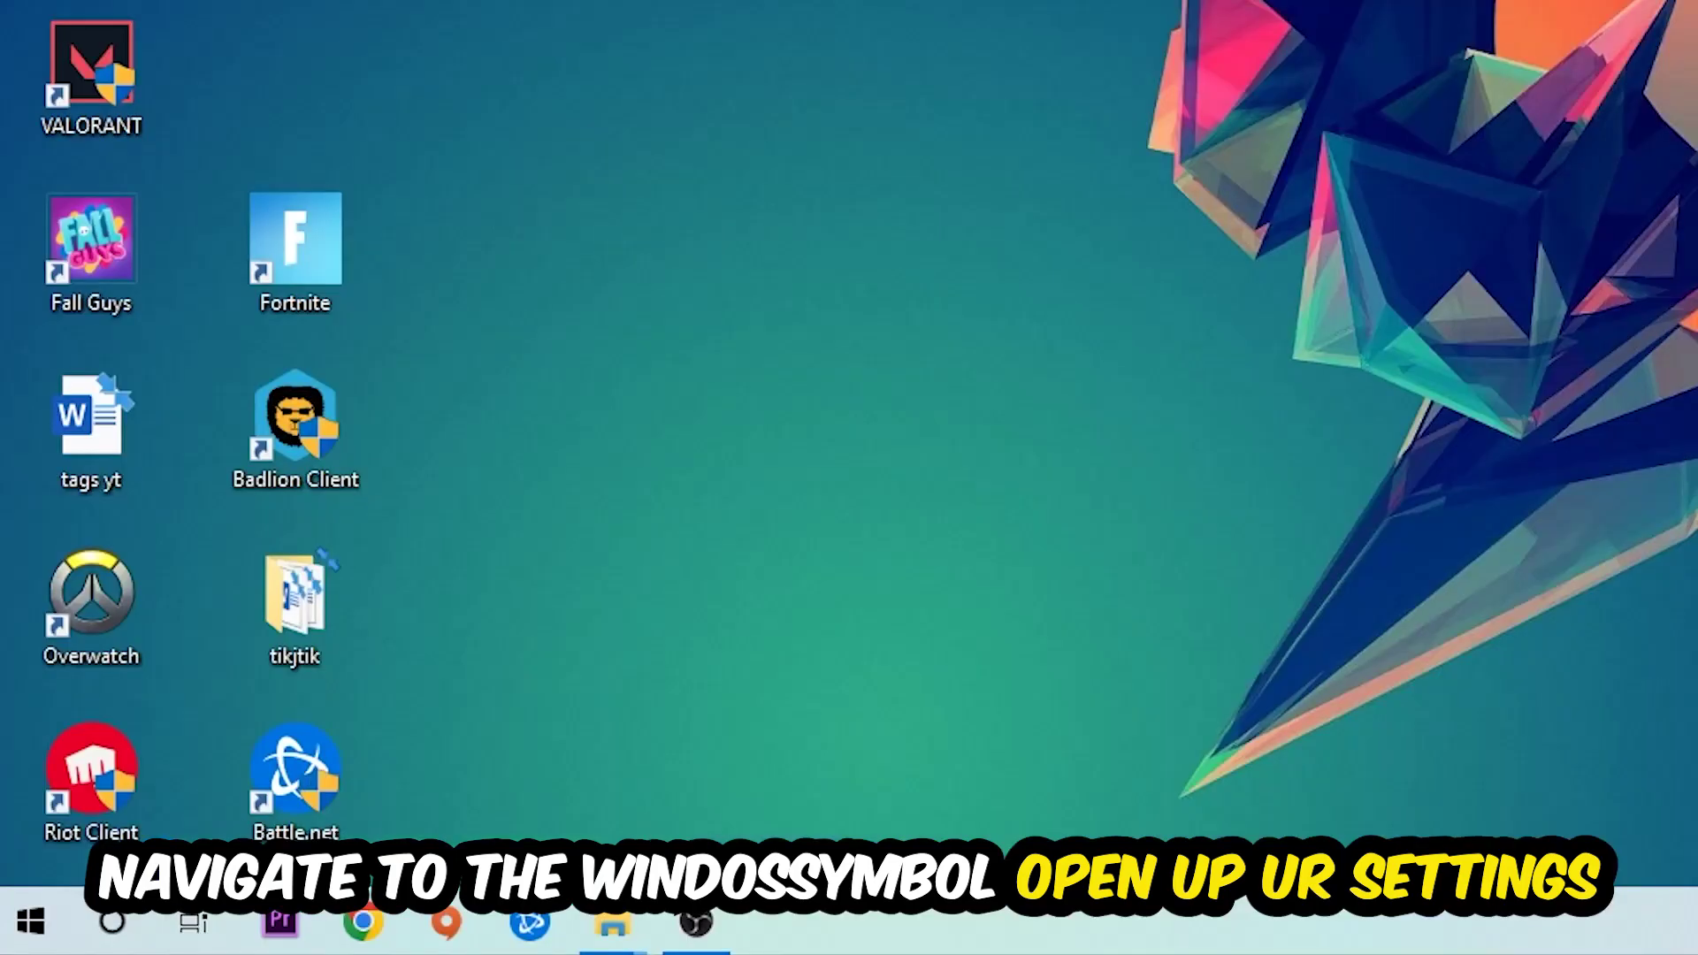
- Launch Windows Settings from the Start menu
click(20, 937)
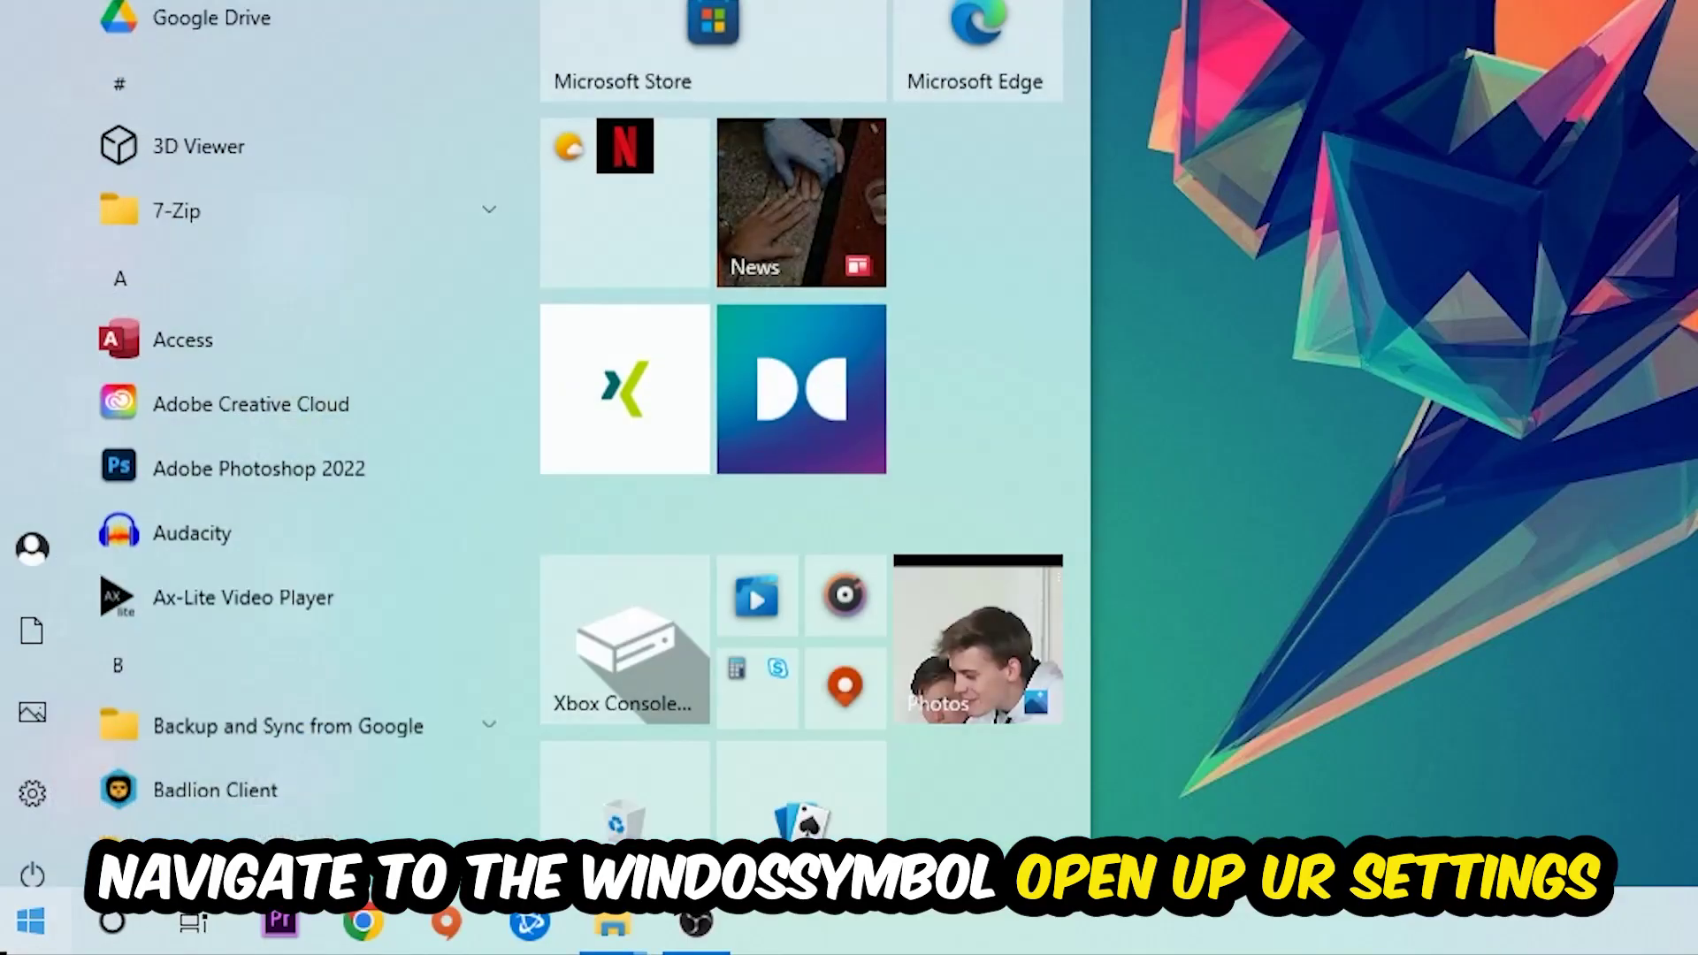
click(25, 763)
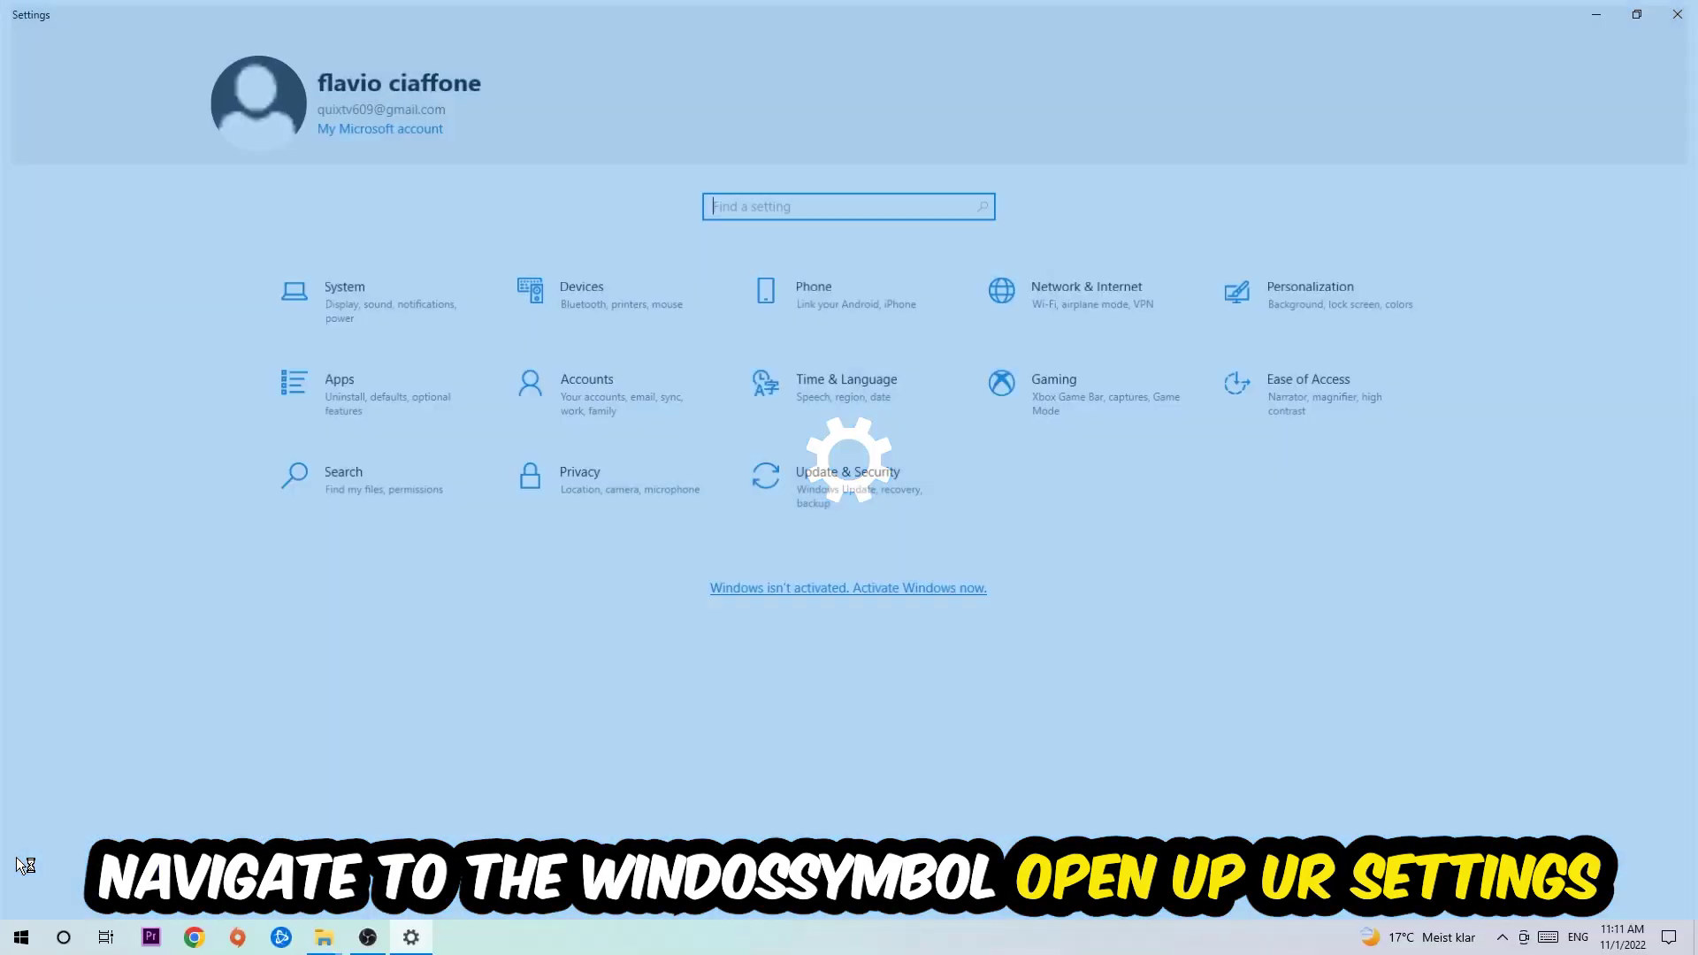
- Go into Gaming settings and land on Game Mode, confirming it is on
click(1048, 373)
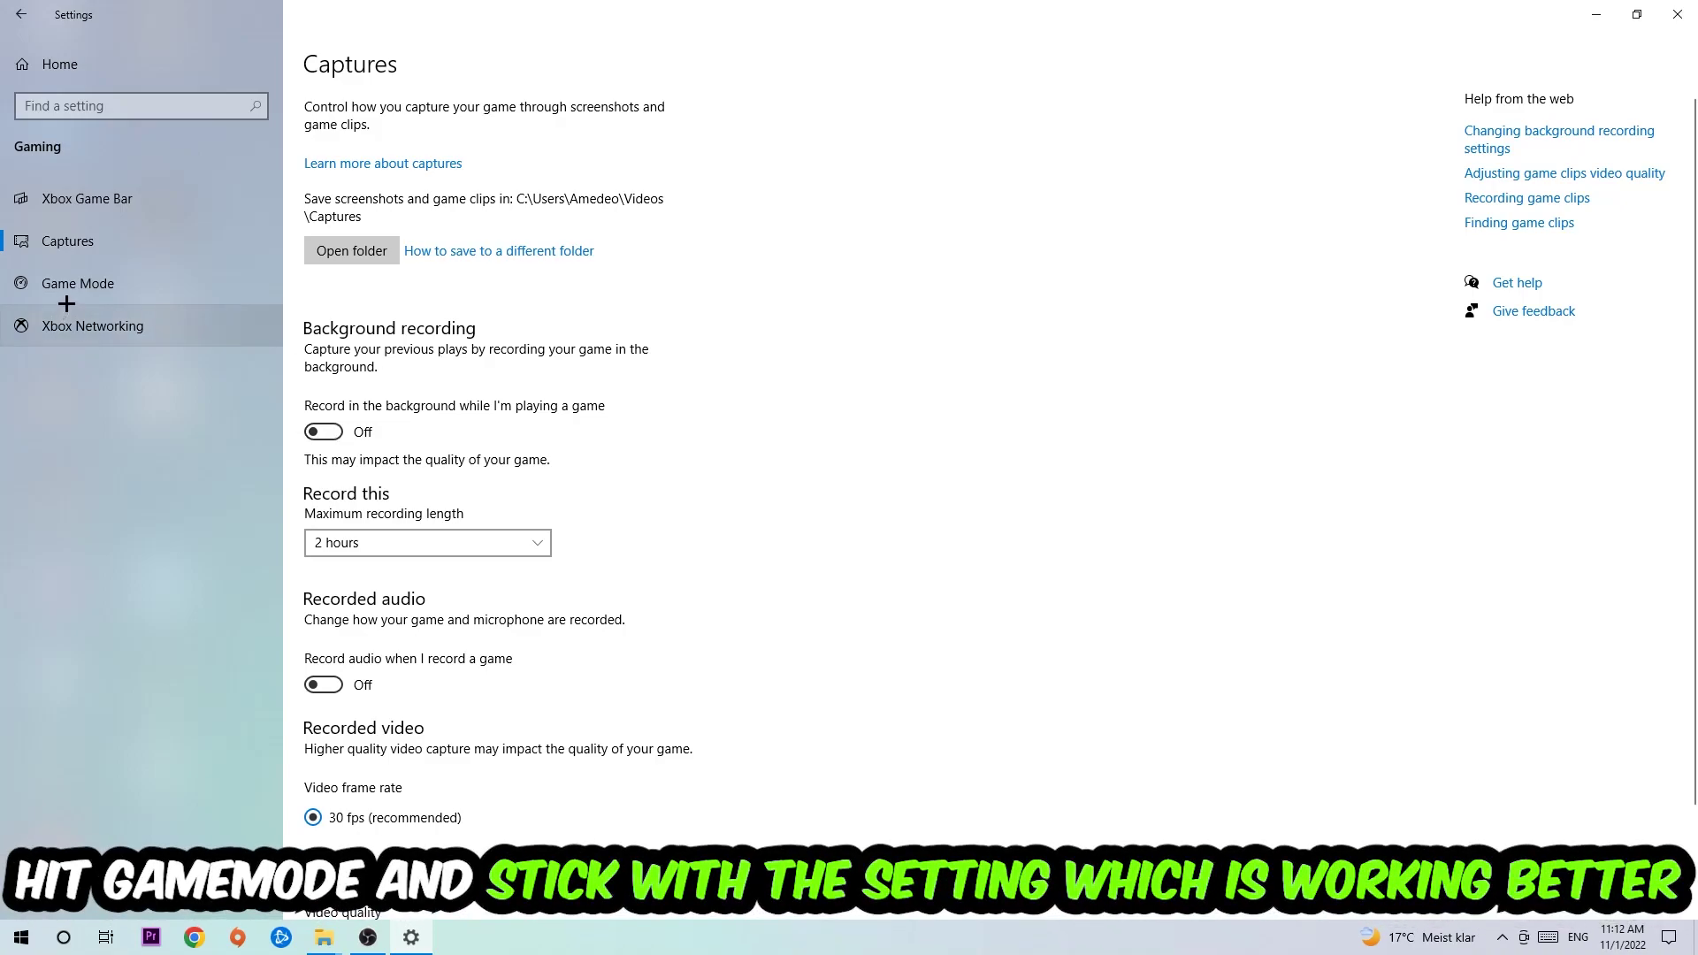
click(65, 297)
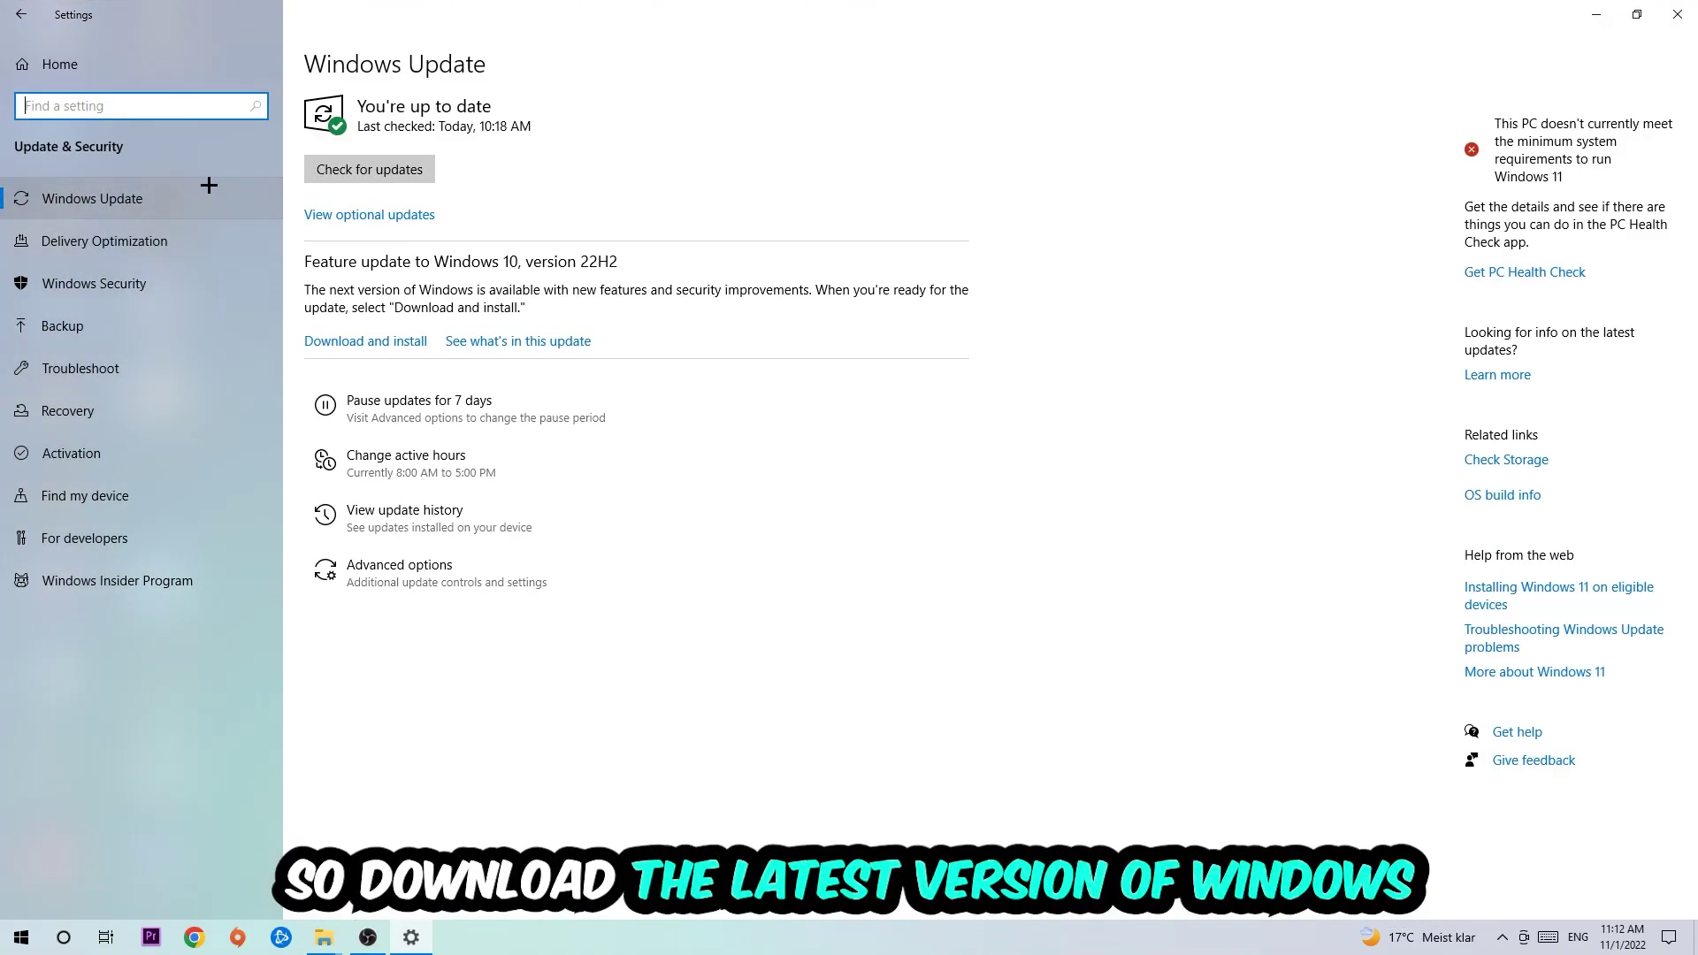
- Close Windows Settings after Windows Update reports the PC is up to date
click(1678, 14)
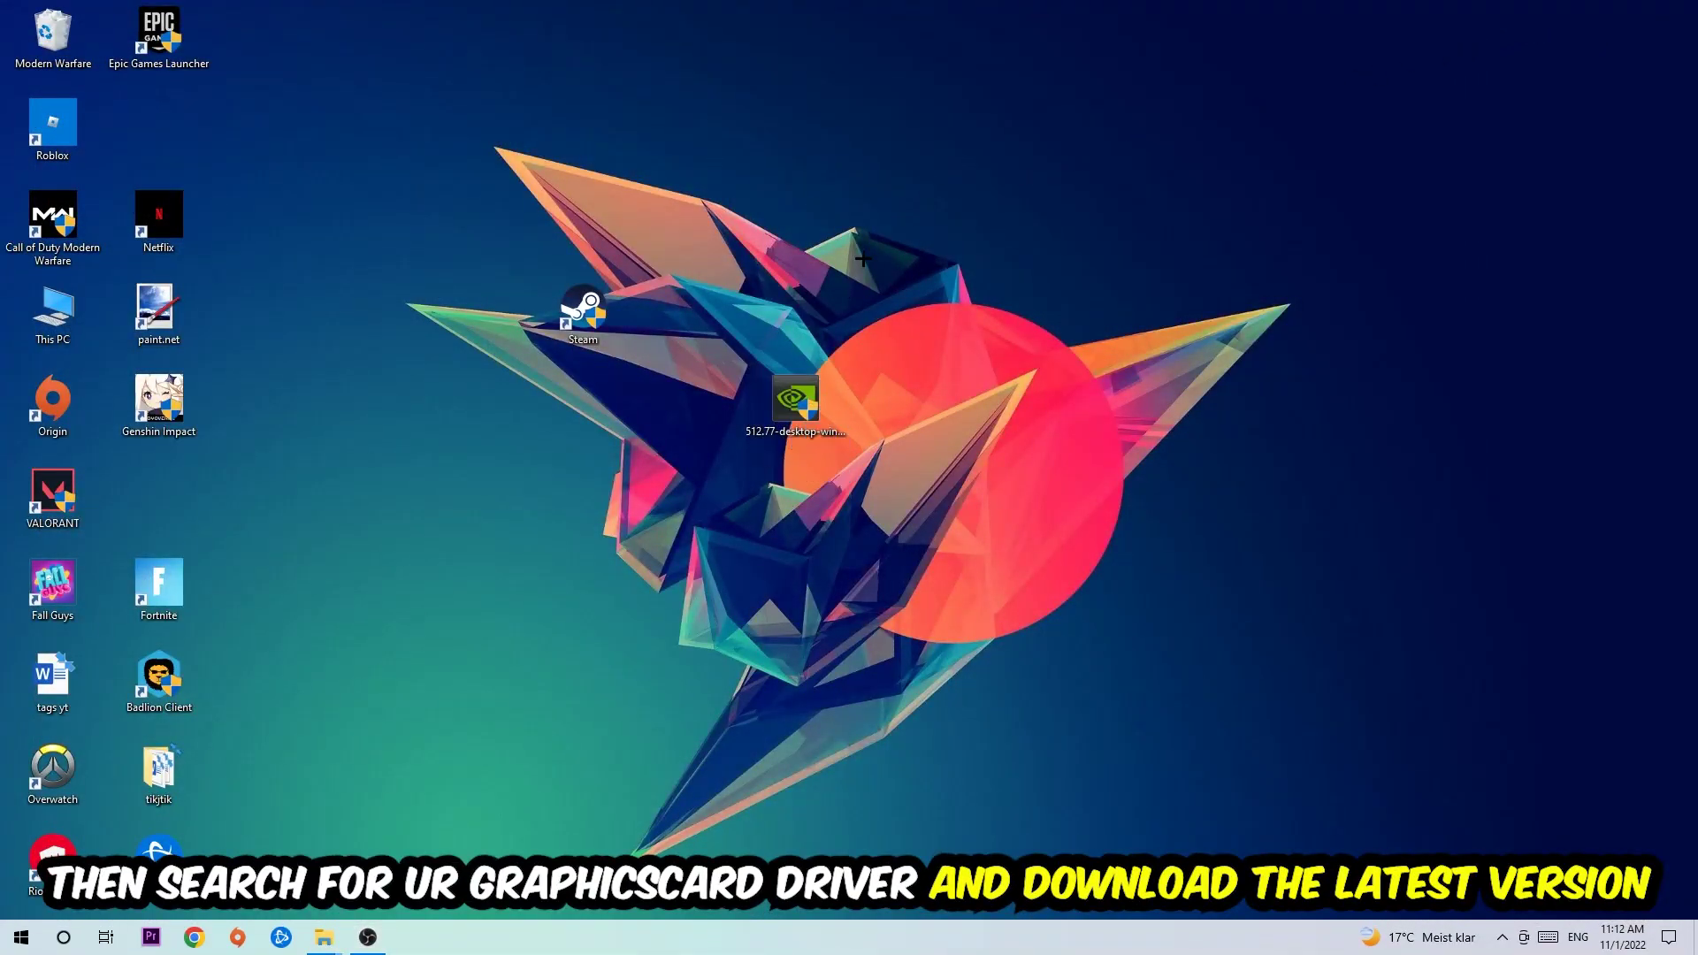
- Move the 512.77 NVIDIA driver installer slightly lower on the desktop
drag(795, 398, 796, 492)
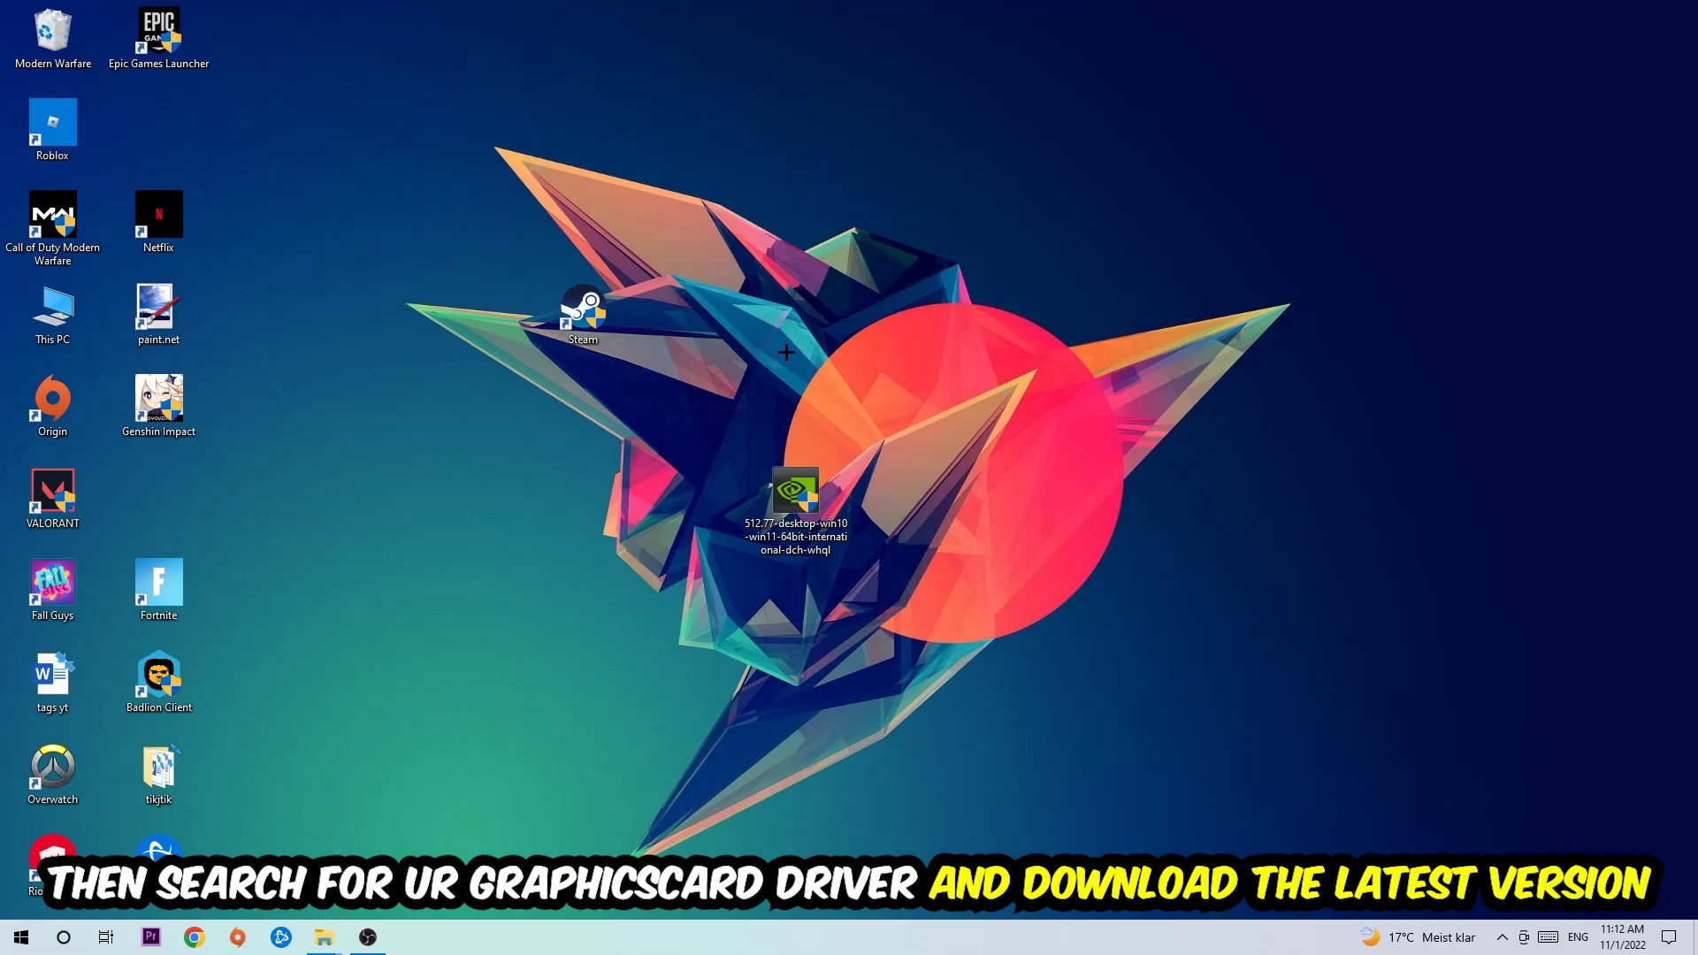